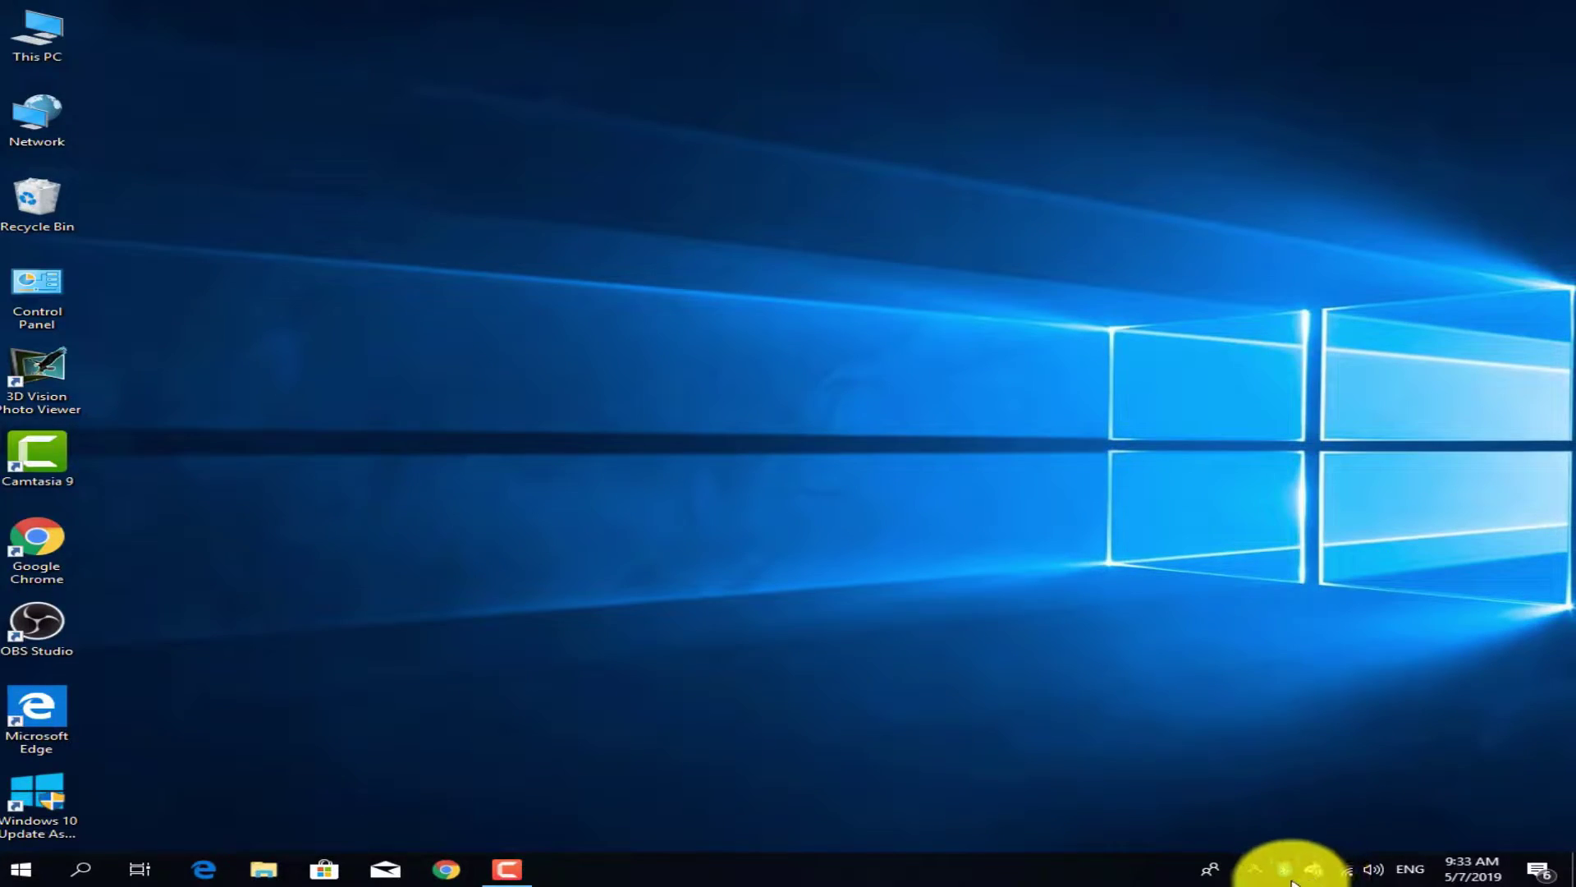
Find Bluetooth & other devices settings, check the additional Bluetooth options, then close Settings.
{"action": "left_click", "coordinate": [1253, 875]}
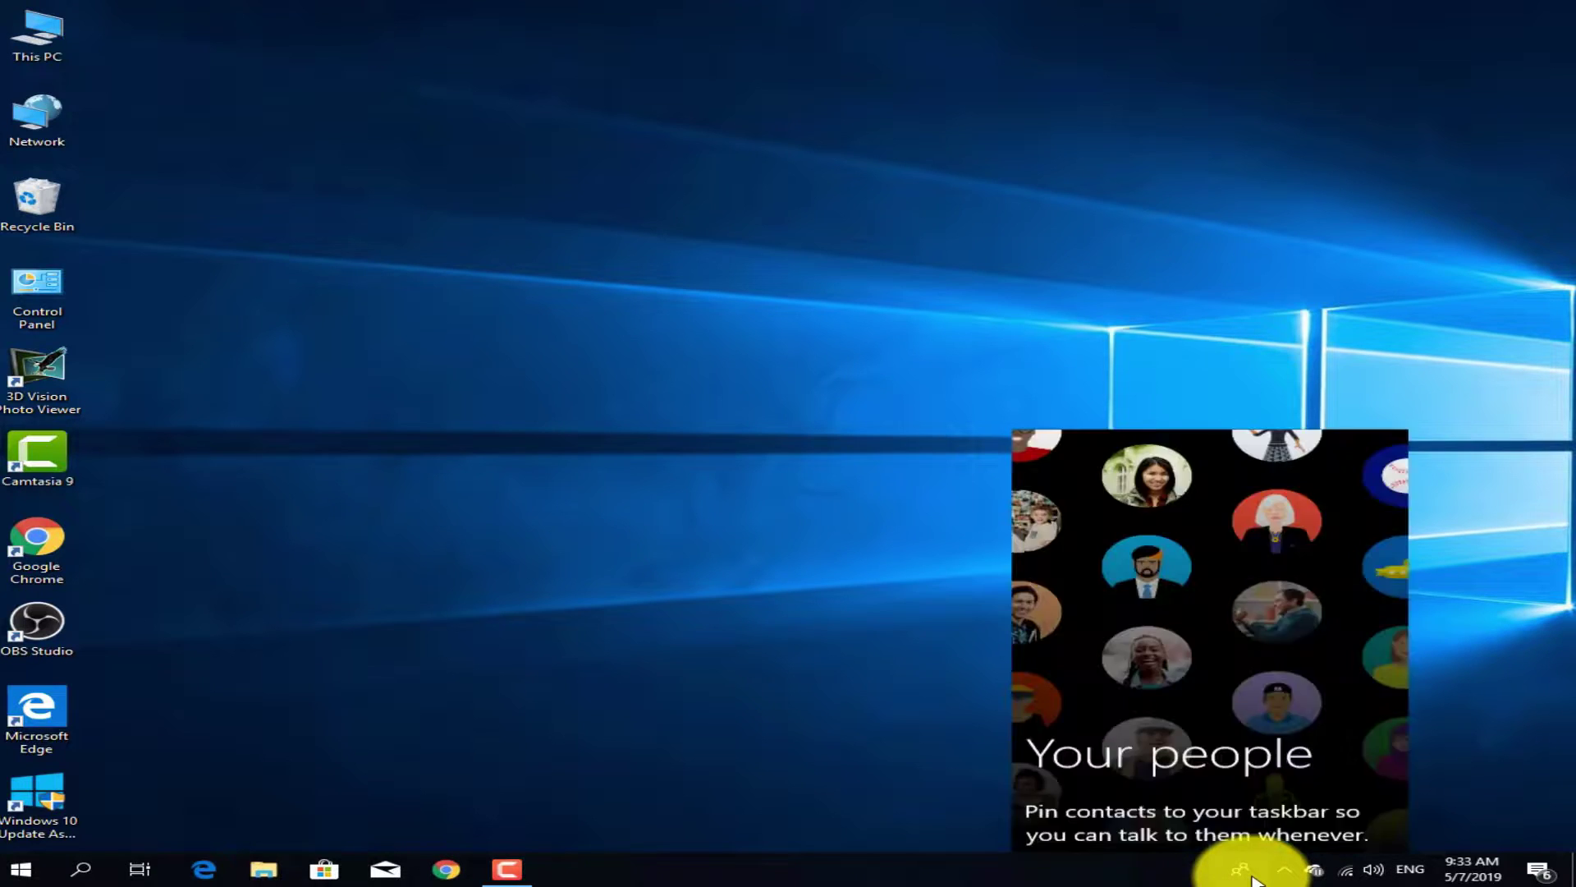
{"action": "left_click", "coordinate": [1288, 875]}
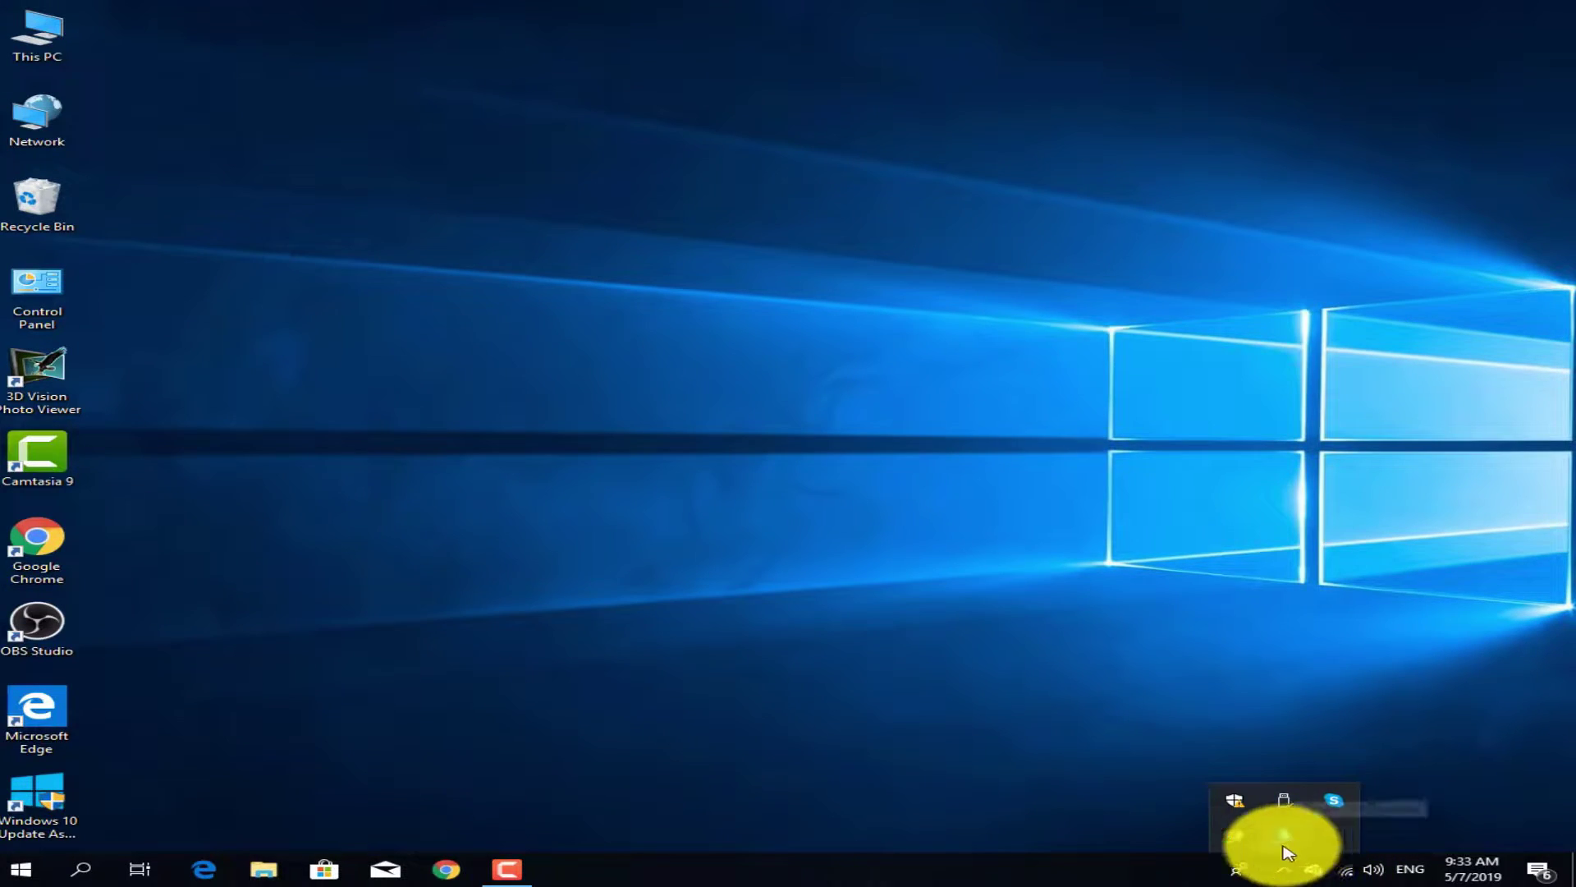
{"action": "left_click", "coordinate": [1158, 683]}
{"action": "left_click", "coordinate": [21, 870]}
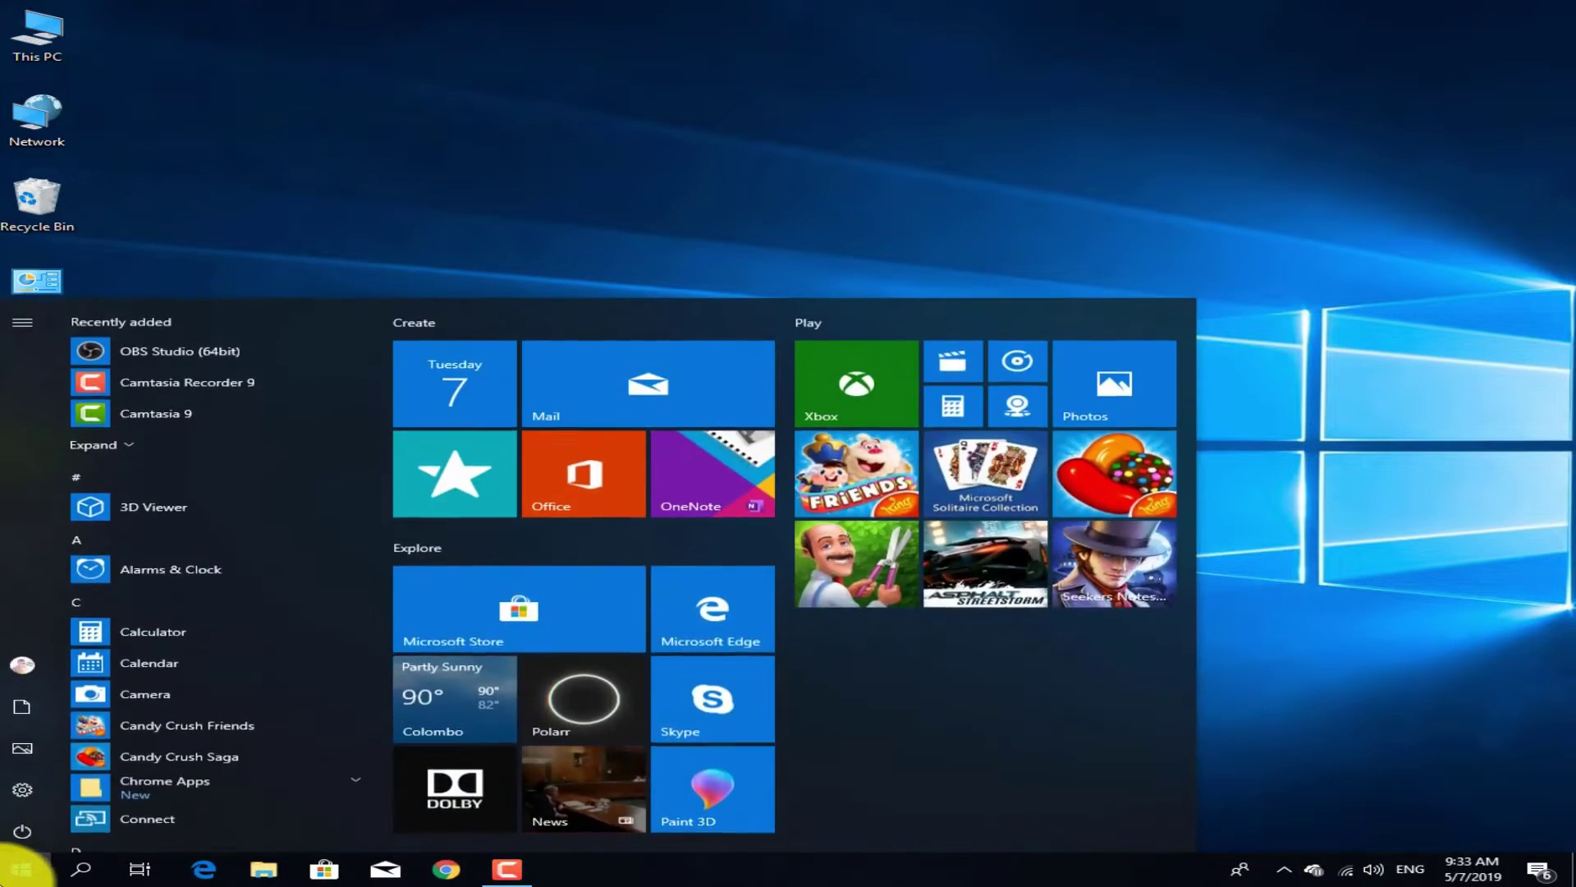
{"action": "type", "text": "blu"}
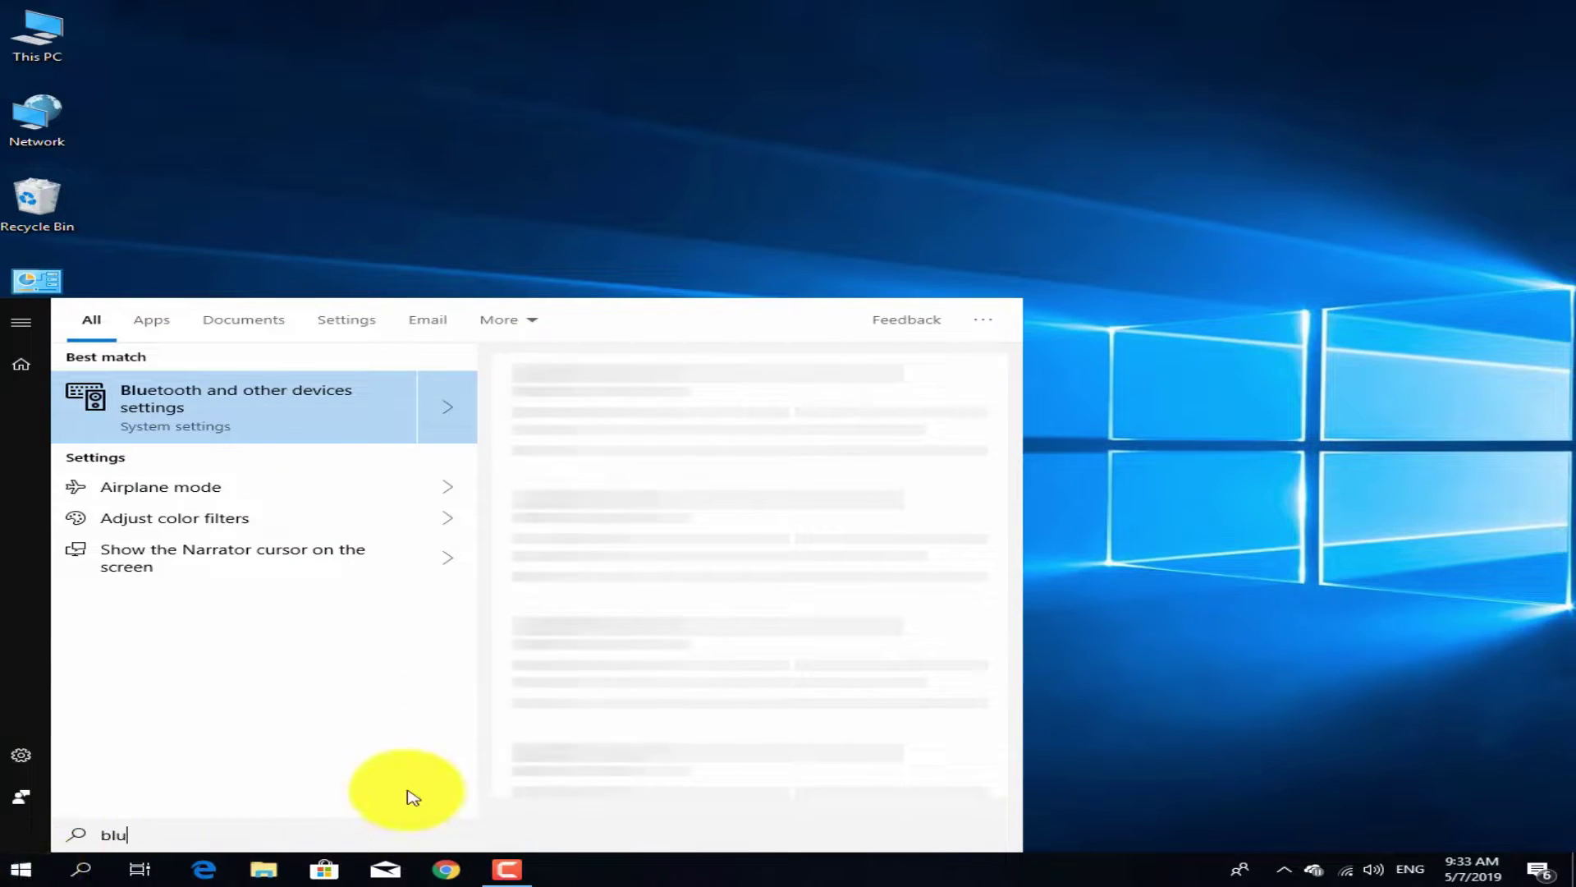
{"action": "left_click", "coordinate": [303, 410]}
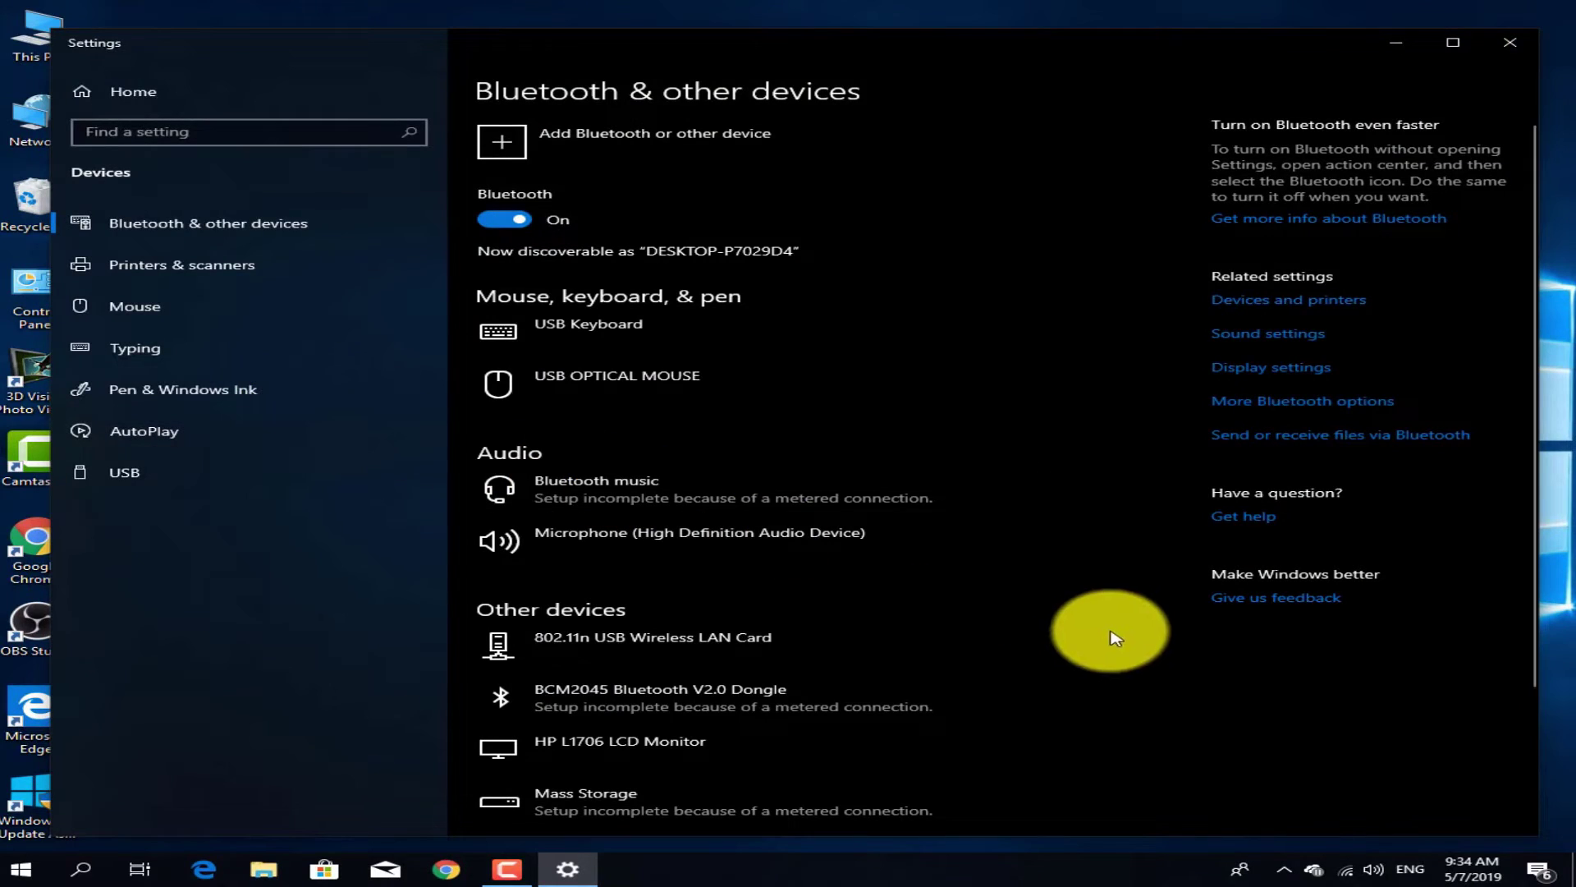
{"action": "left_click", "coordinate": [1338, 402]}
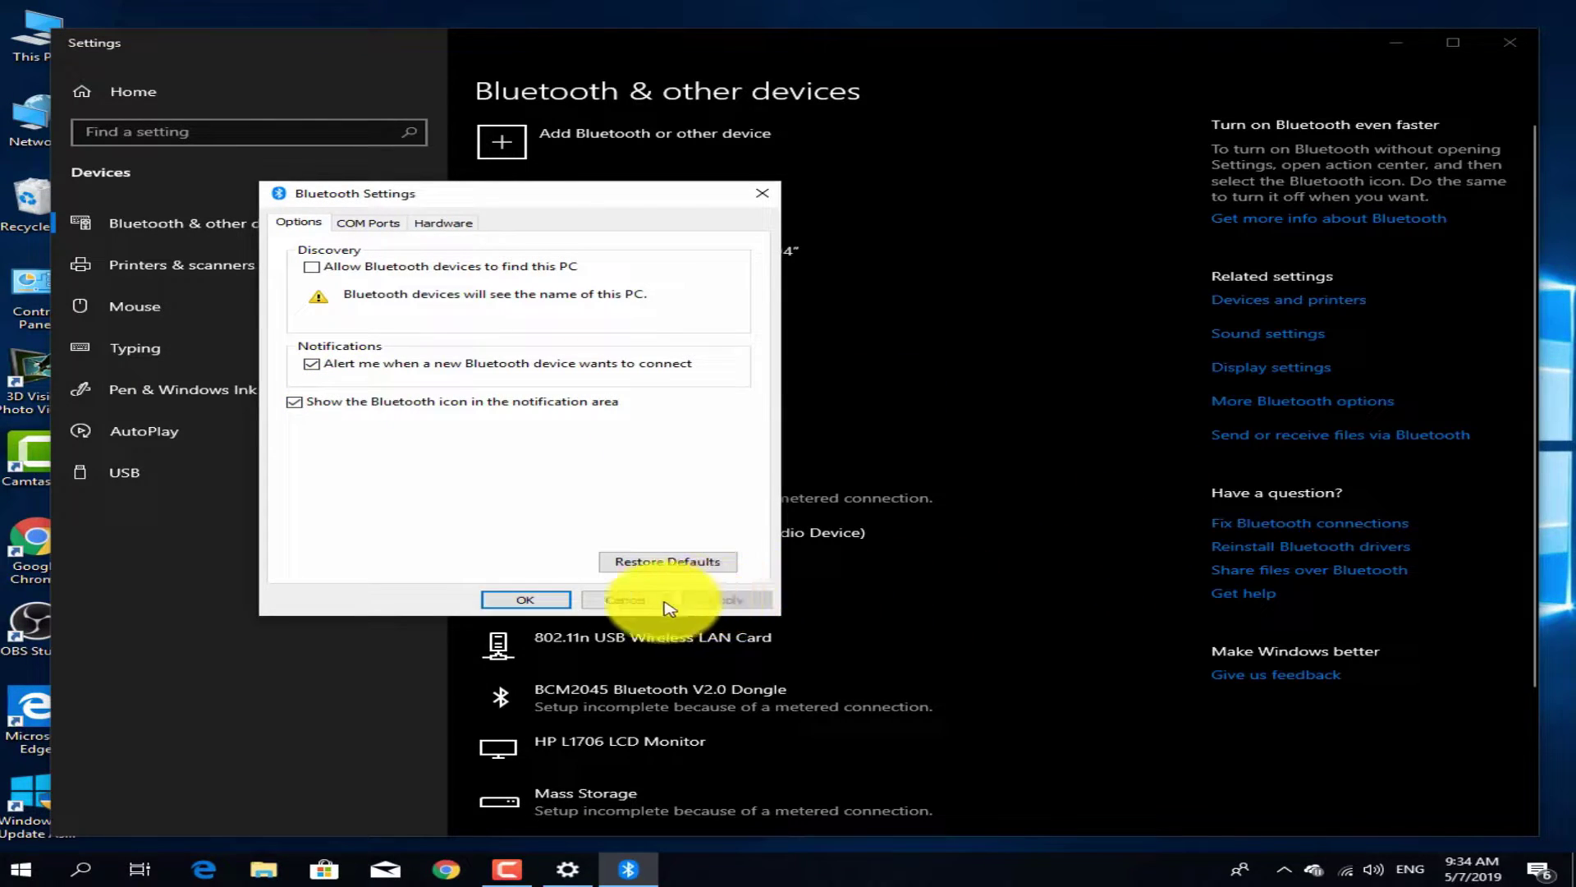
{"action": "left_click", "coordinate": [532, 604]}
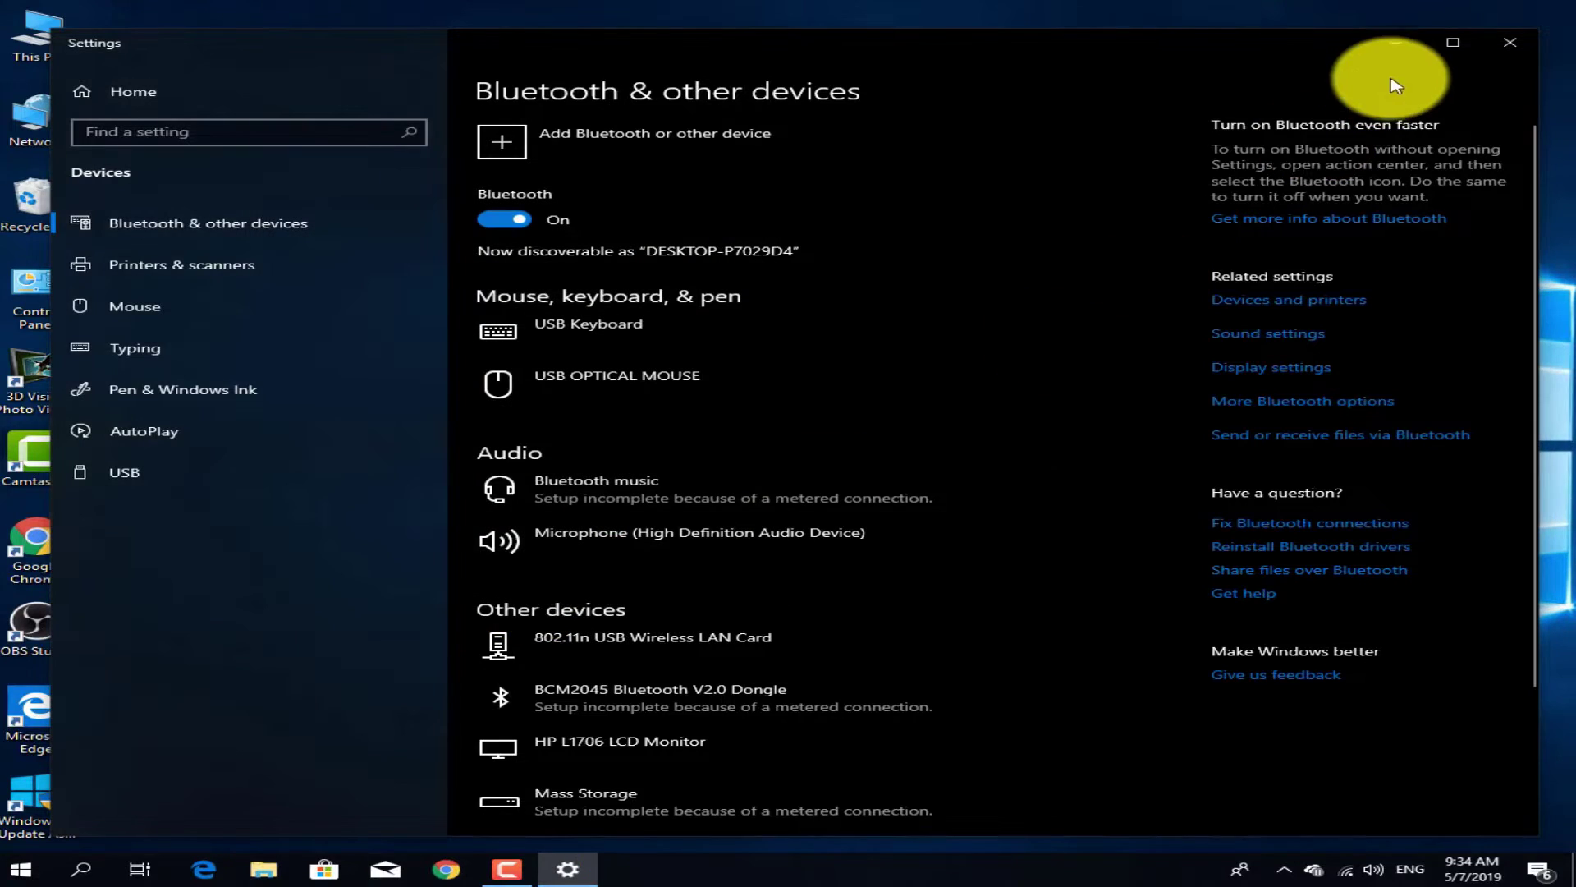
{"action": "left_click", "coordinate": [1513, 46]}
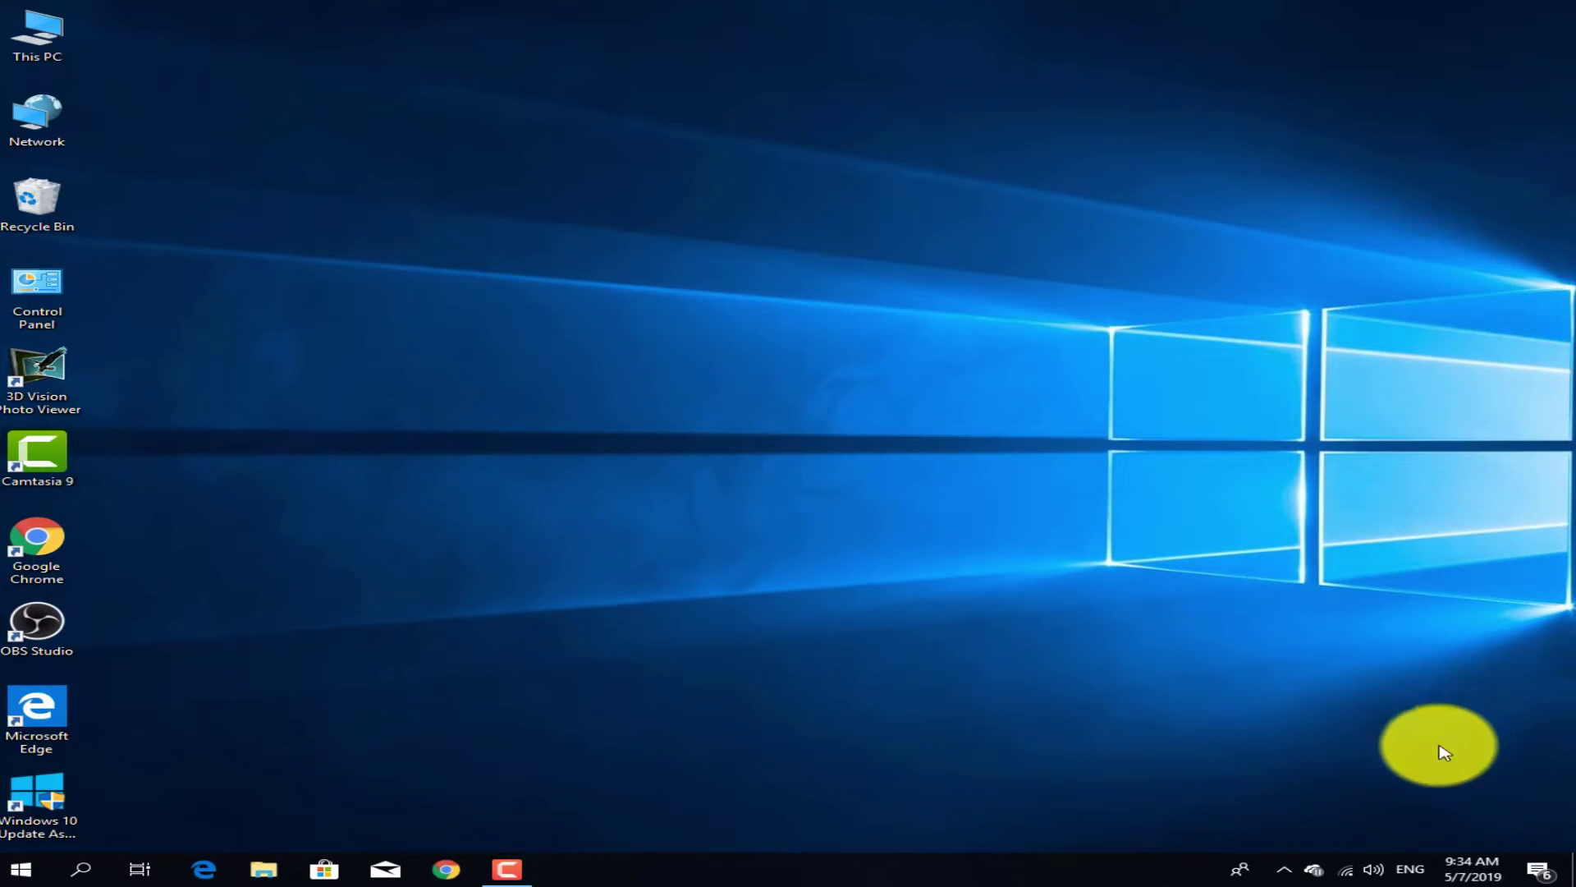
Pair the discovered Bluetooth headphone through the tray icon's Add a Bluetooth Device option.
{"action": "left_click", "coordinate": [1285, 871]}
{"action": "right_click", "coordinate": [1298, 839]}
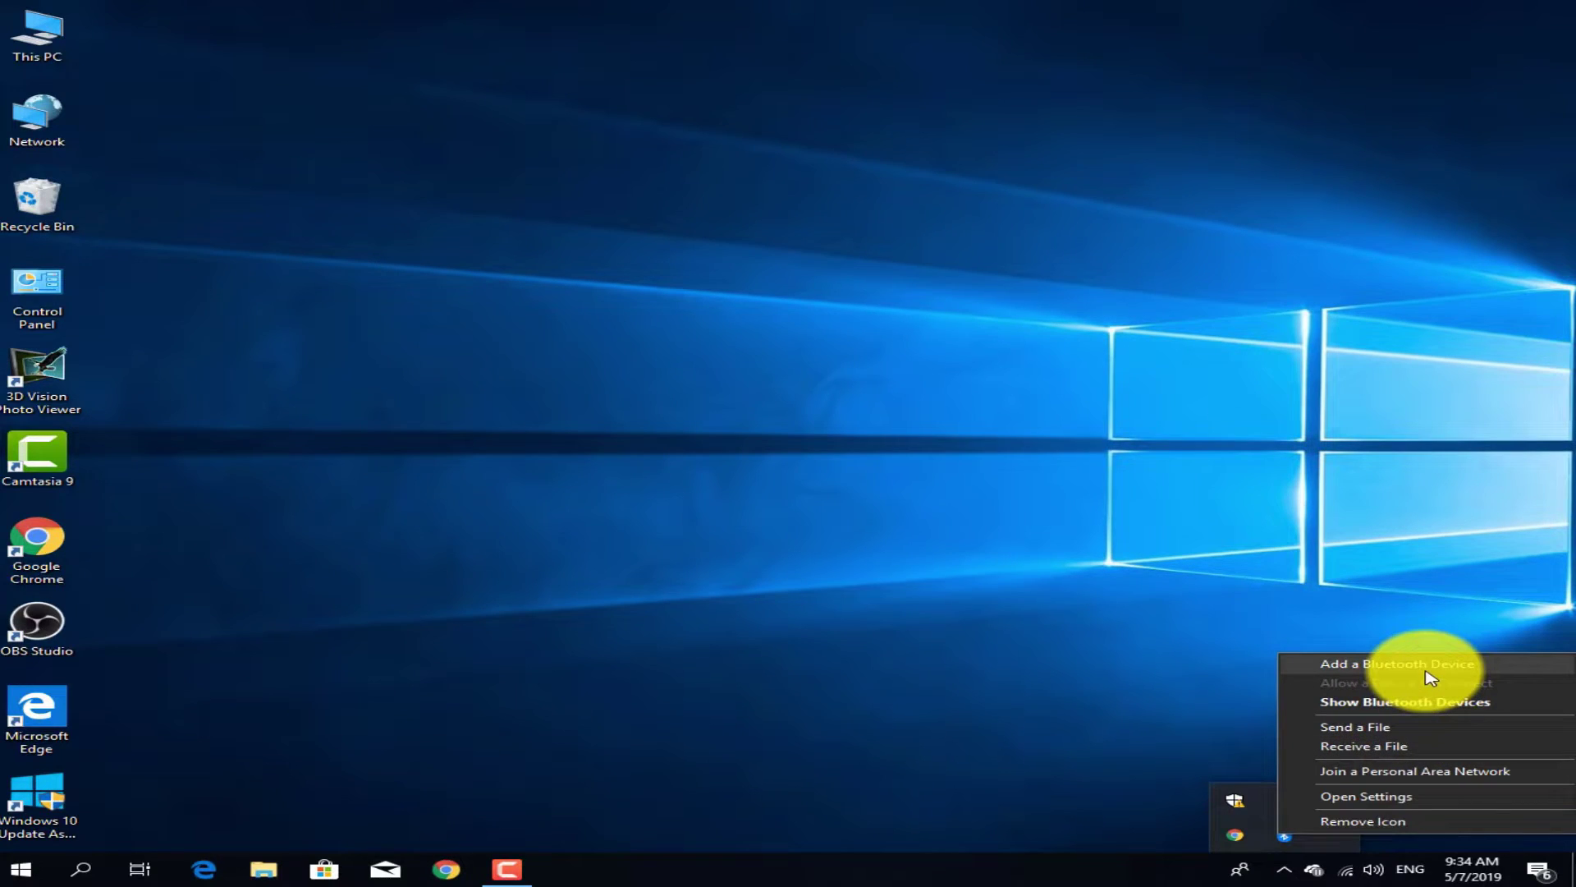
{"action": "left_click", "coordinate": [1398, 664]}
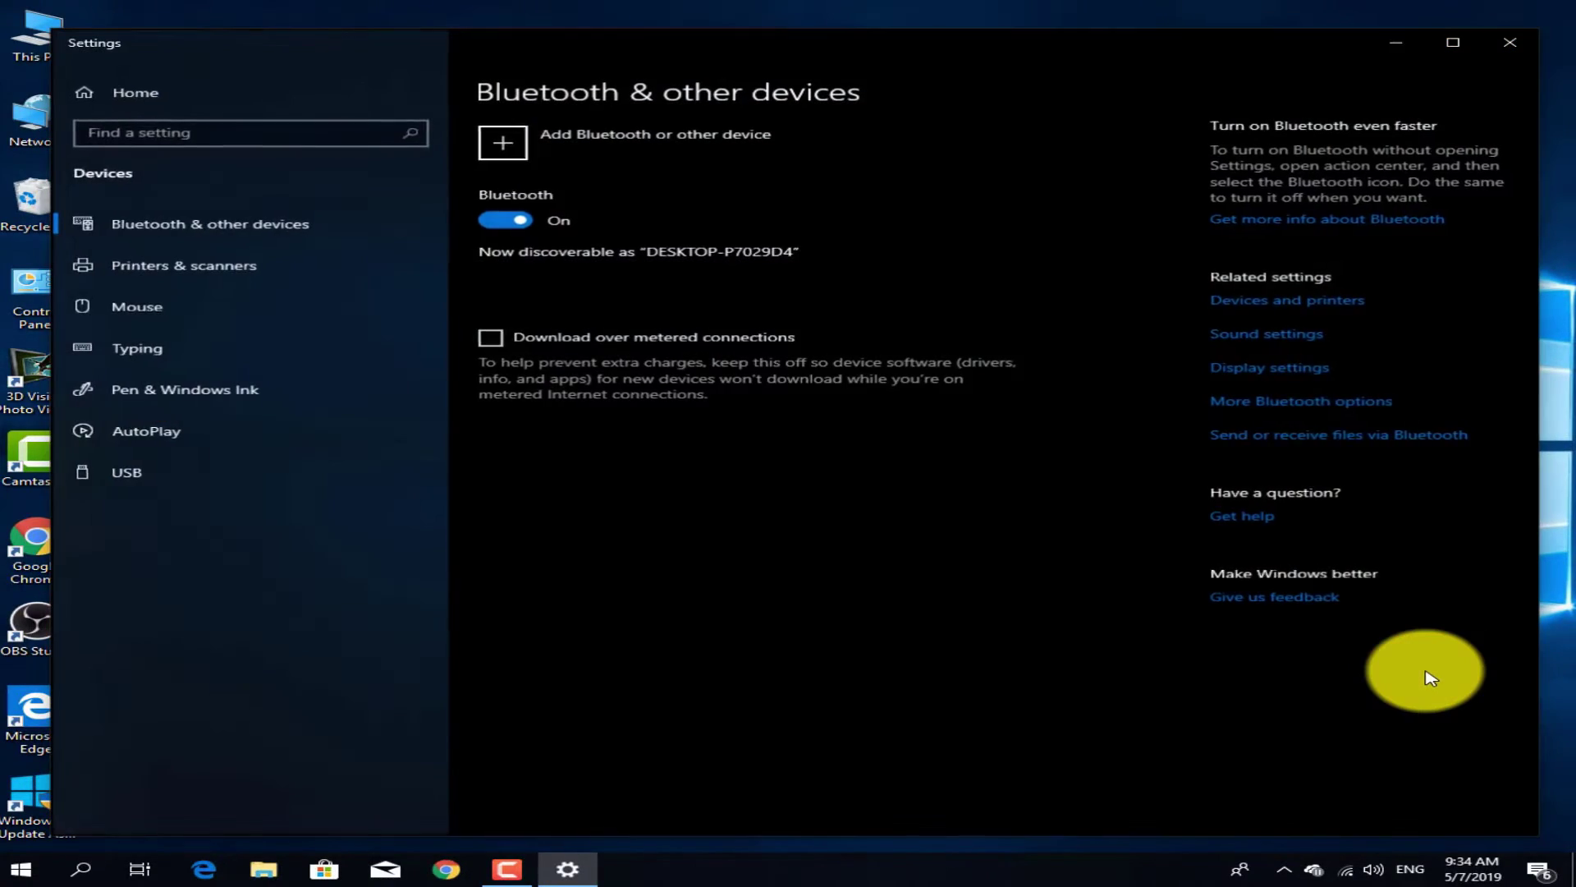
{"action": "left_click", "coordinate": [704, 135]}
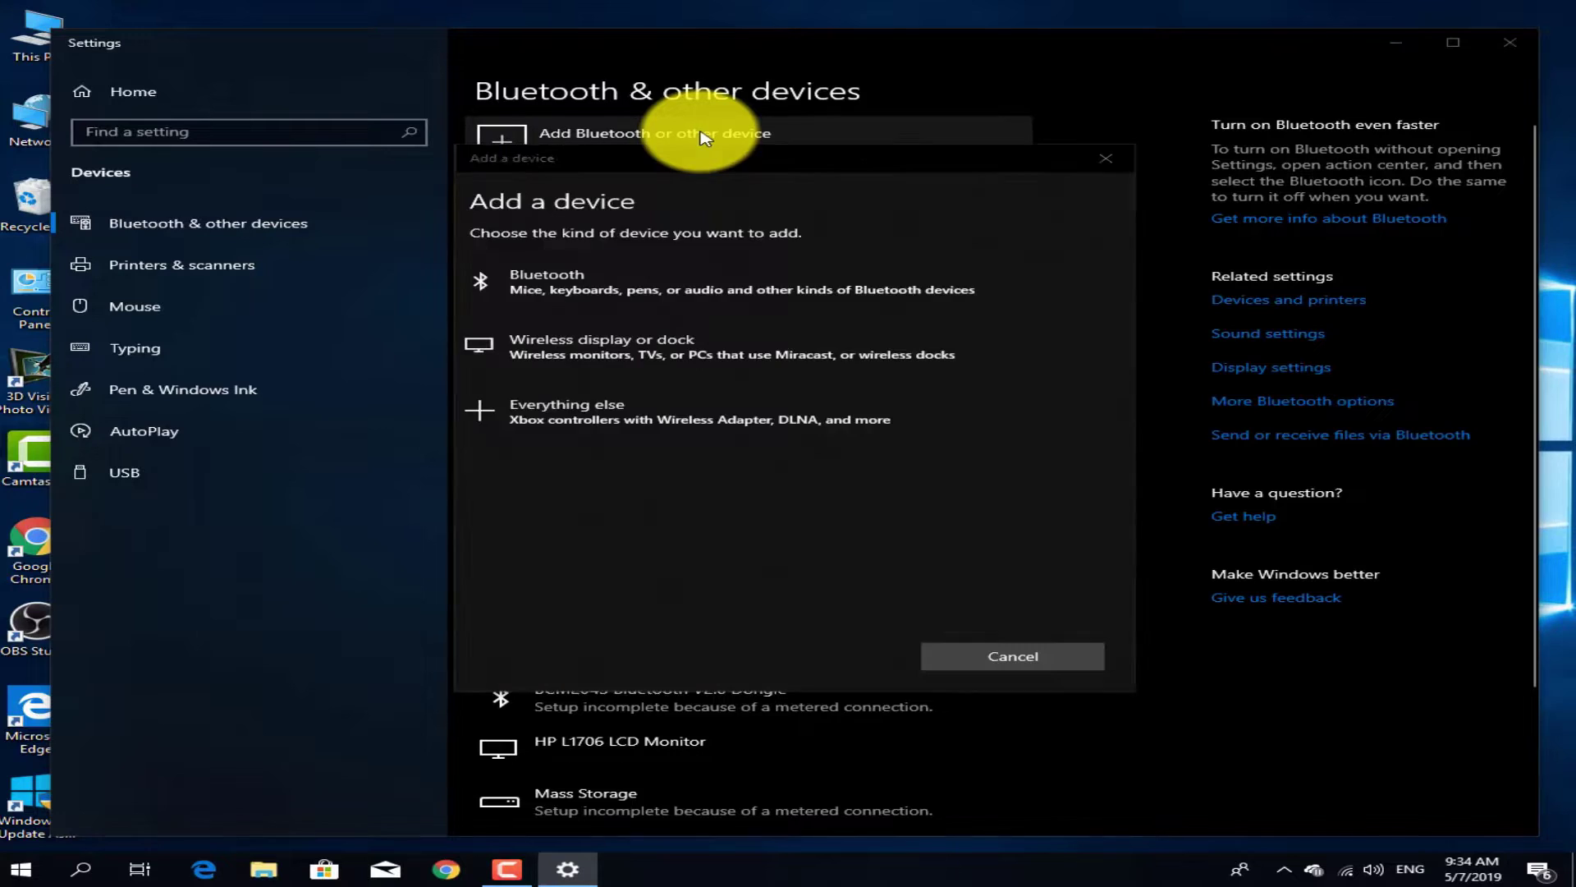
{"action": "left_click", "coordinate": [704, 293]}
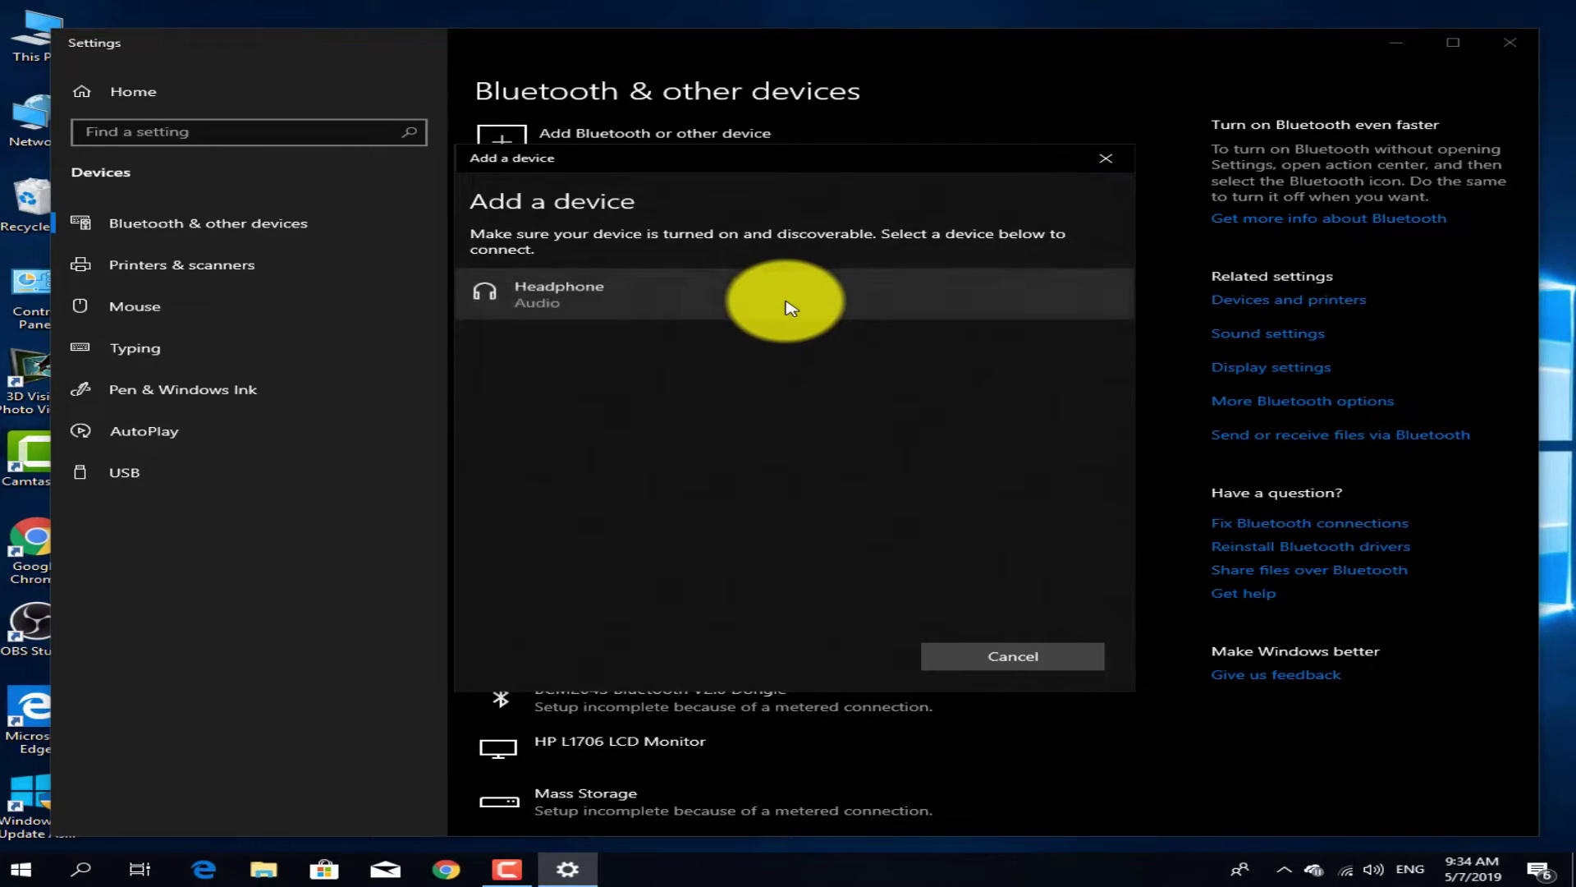
{"action": "left_click", "coordinate": [612, 301]}
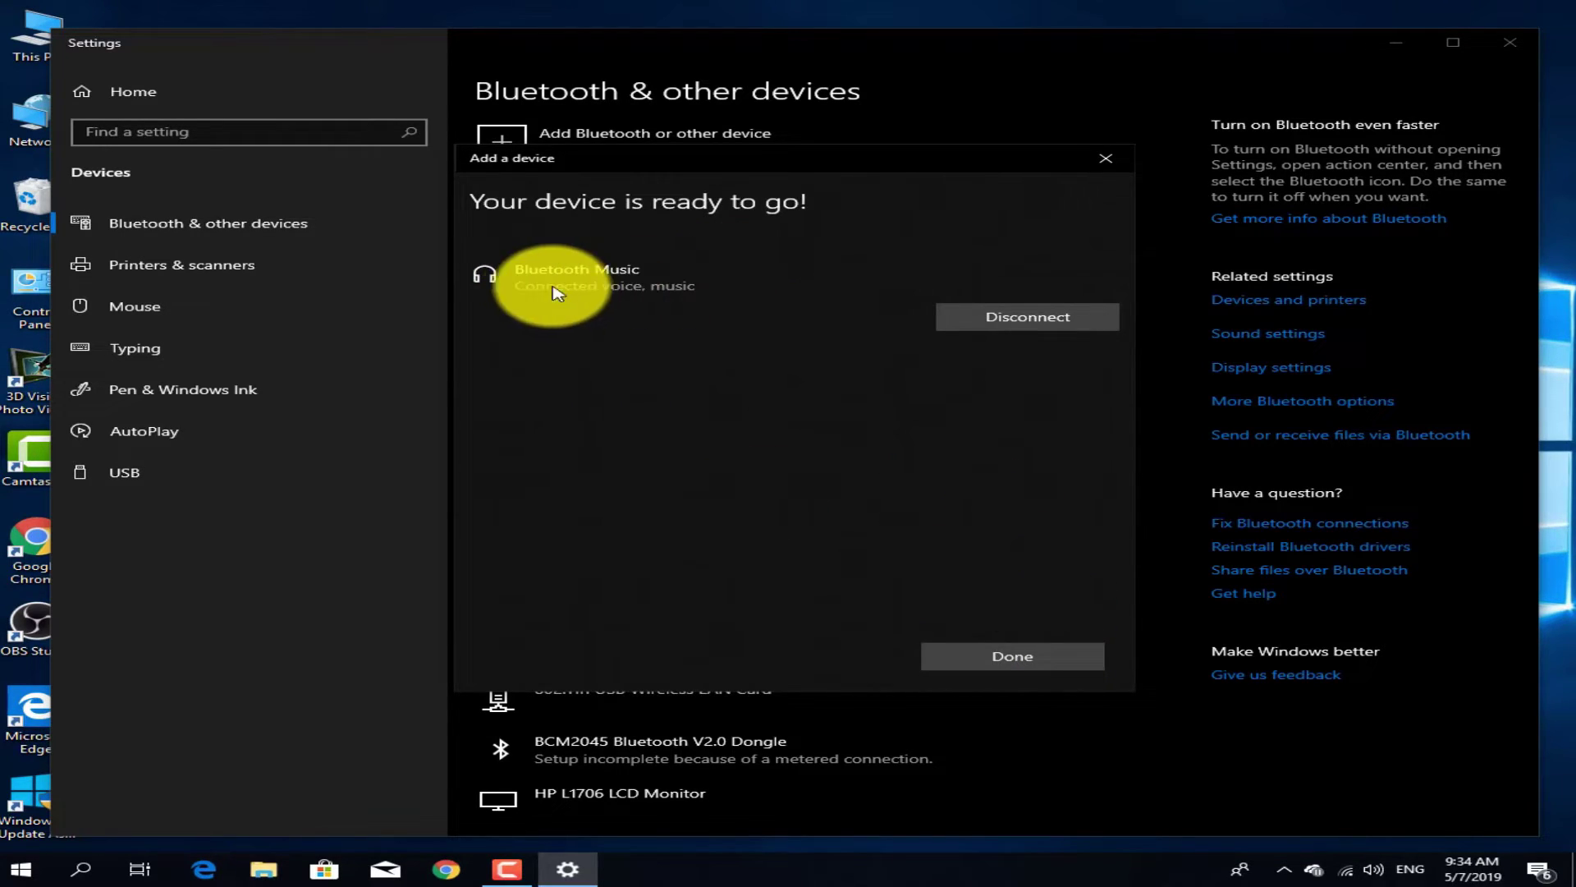
Finish headphone pairing with Done, nudge the Settings window, and close it.
{"action": "left_click", "coordinate": [993, 663]}
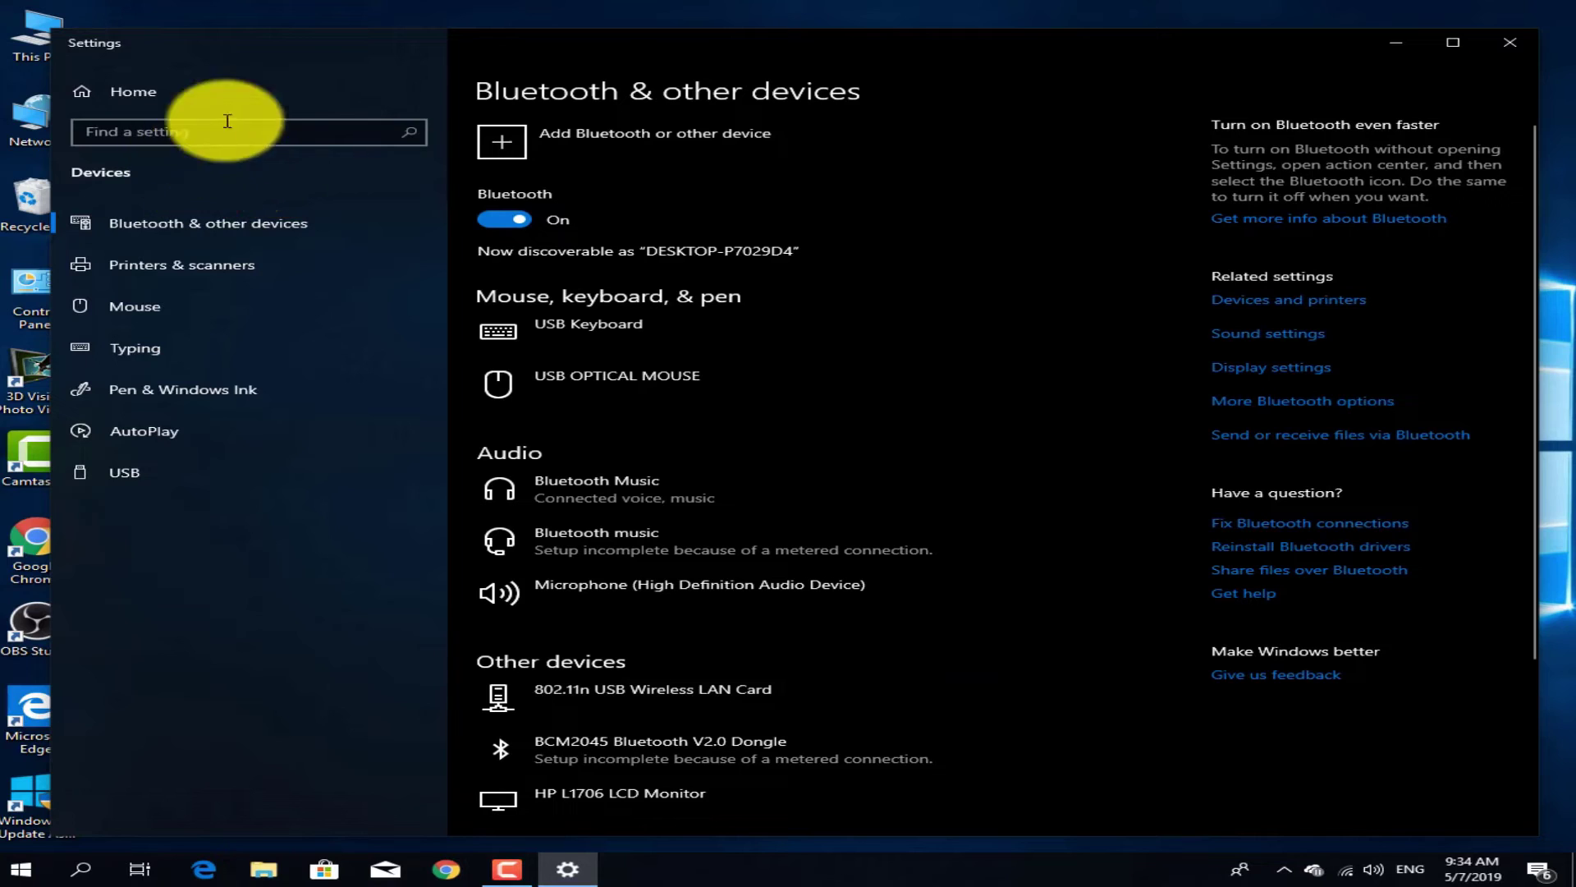
{"action": "mouse_move", "coordinate": [859, 53]}
{"action": "left_mouse_down"}
{"action": "mouse_move", "coordinate": [795, 37]}
{"action": "mouse_move", "coordinate": [862, 42]}
{"action": "left_mouse_up"}
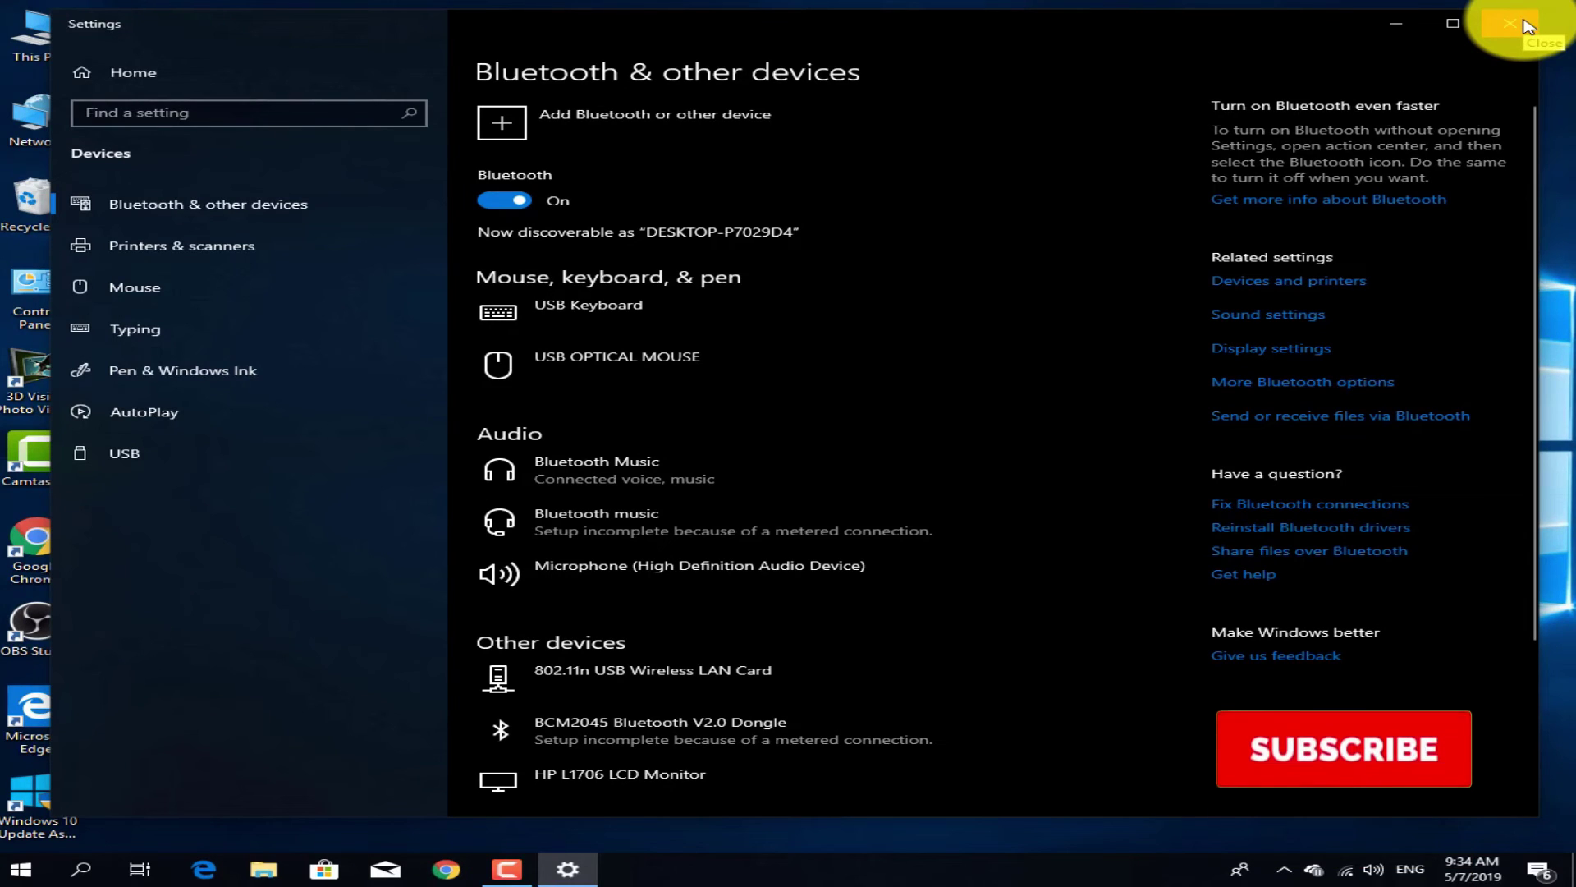
{"action": "left_click", "coordinate": [1528, 28]}
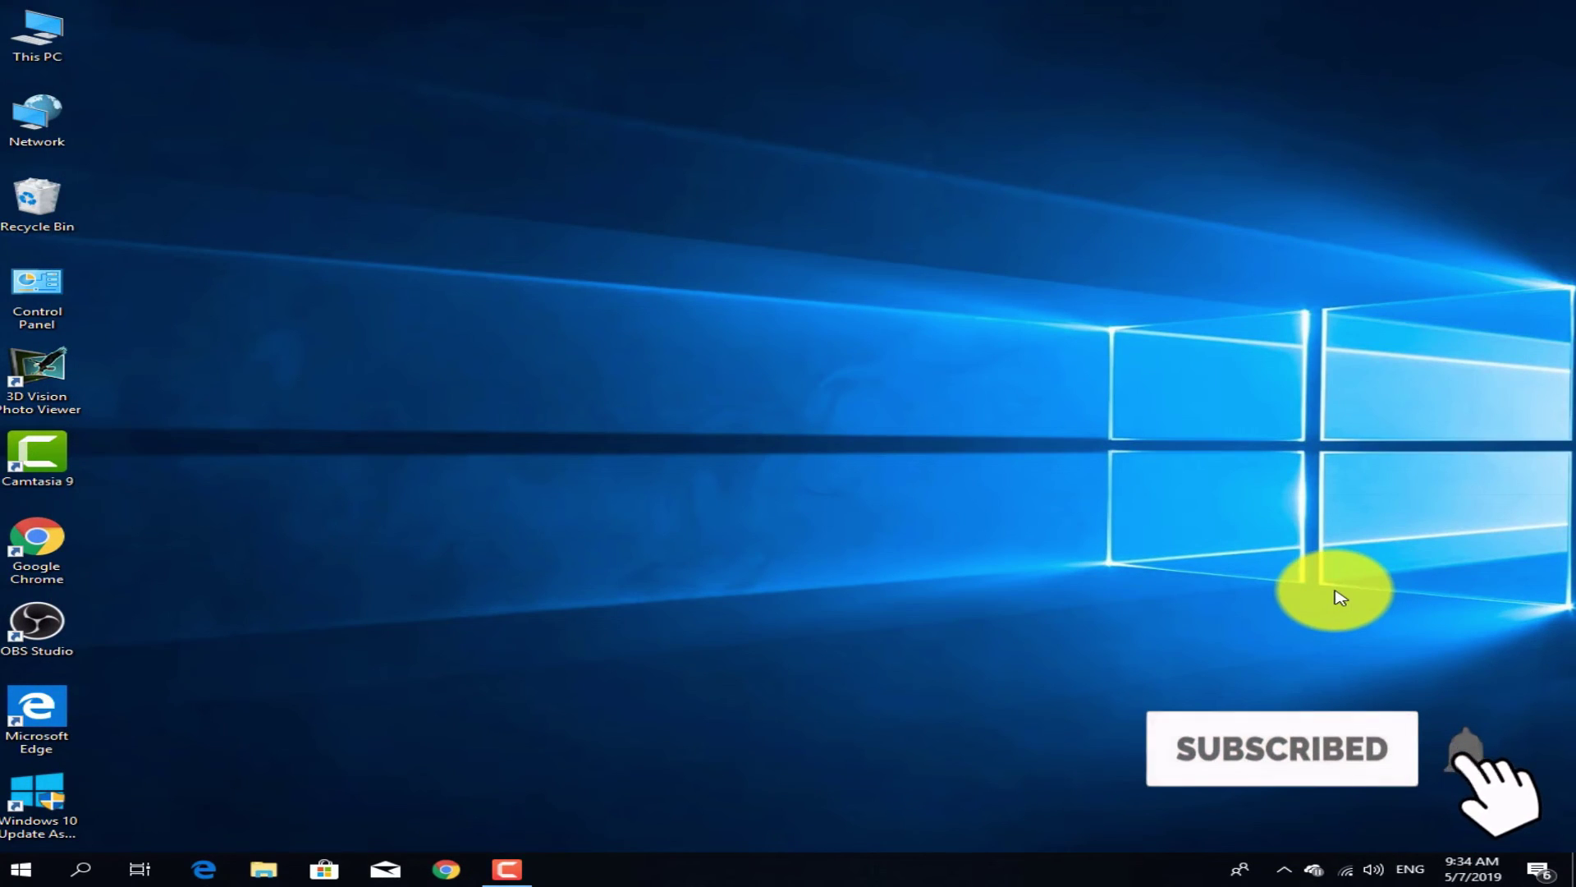